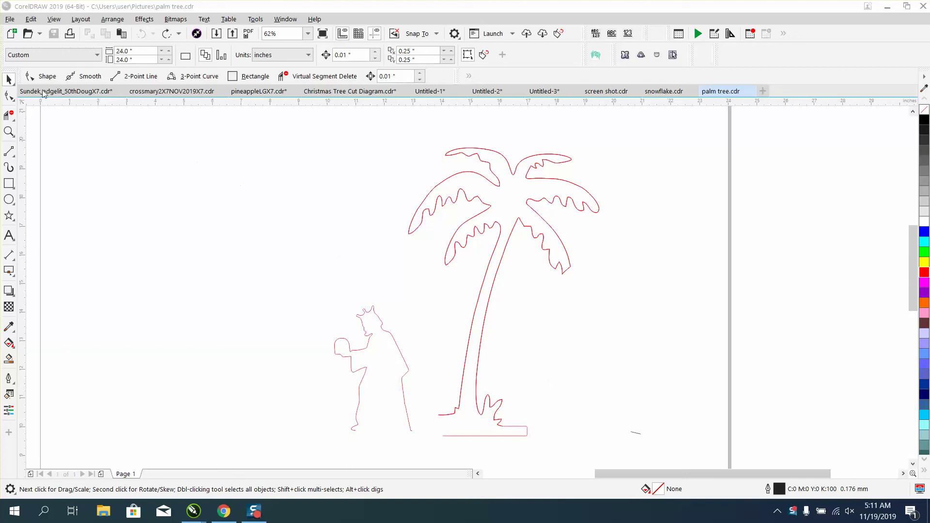
Move the small figure next to the palm trunk
click(451, 175)
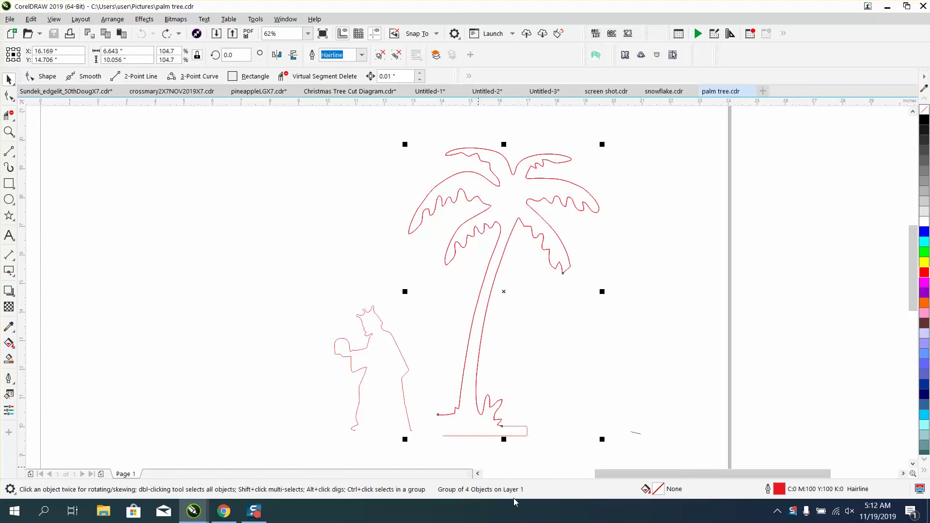
click(296, 362)
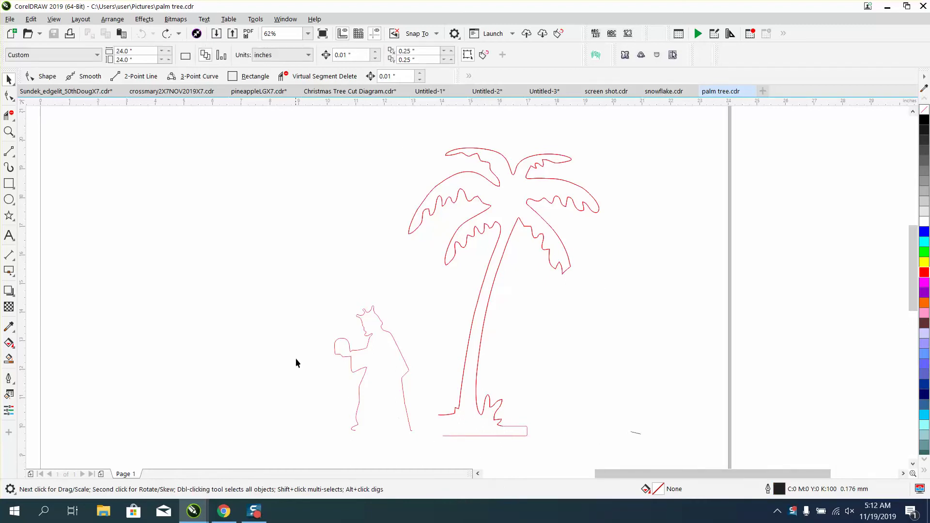
scroll(334, 350, down, 3)
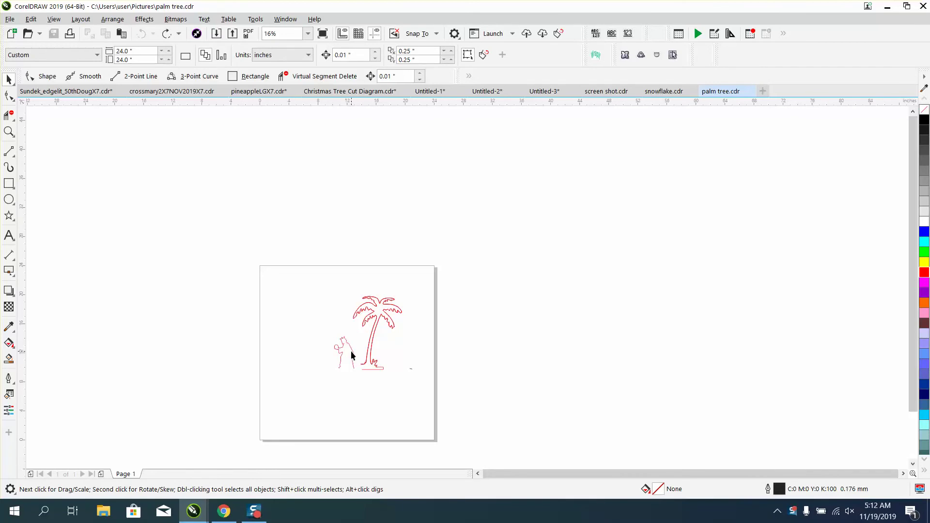
scroll(375, 333, up, 3)
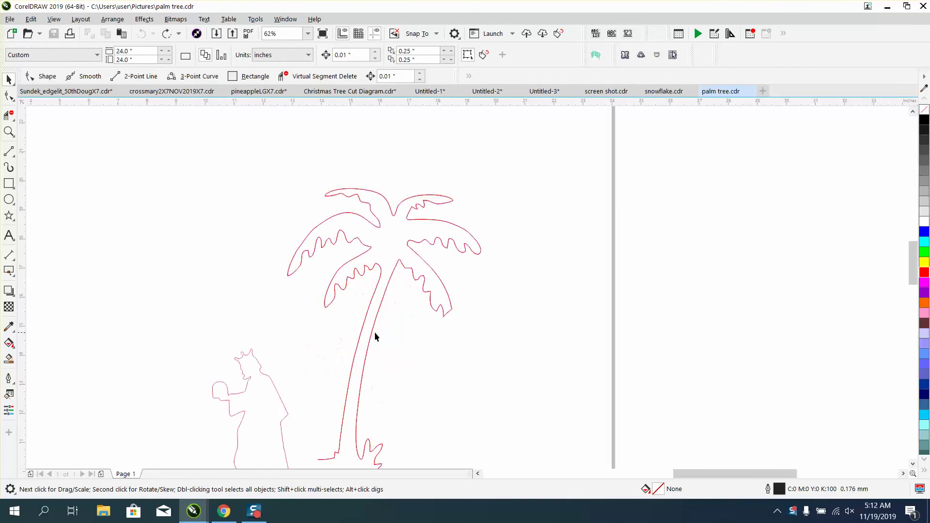
scroll(374, 332, up, 2)
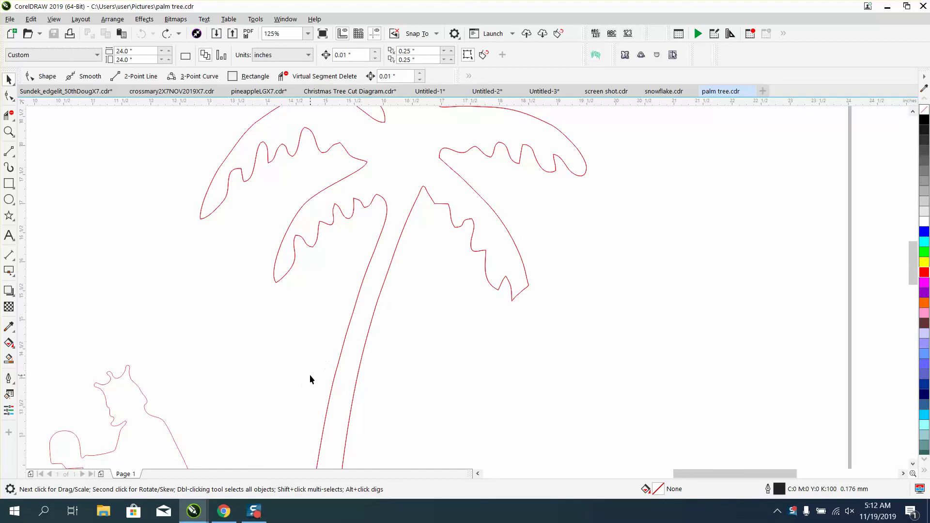
scroll(310, 375, down, 1)
scroll(297, 402, down, 2)
drag(217, 436, 272, 417)
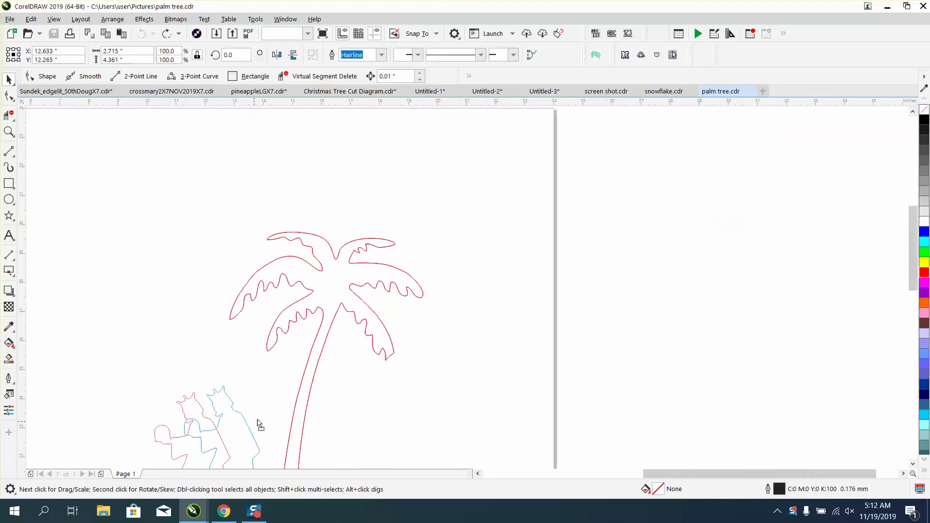
Zoom in on the trunk and figure area, then zoom back out
click(9, 132)
drag(264, 416, 343, 461)
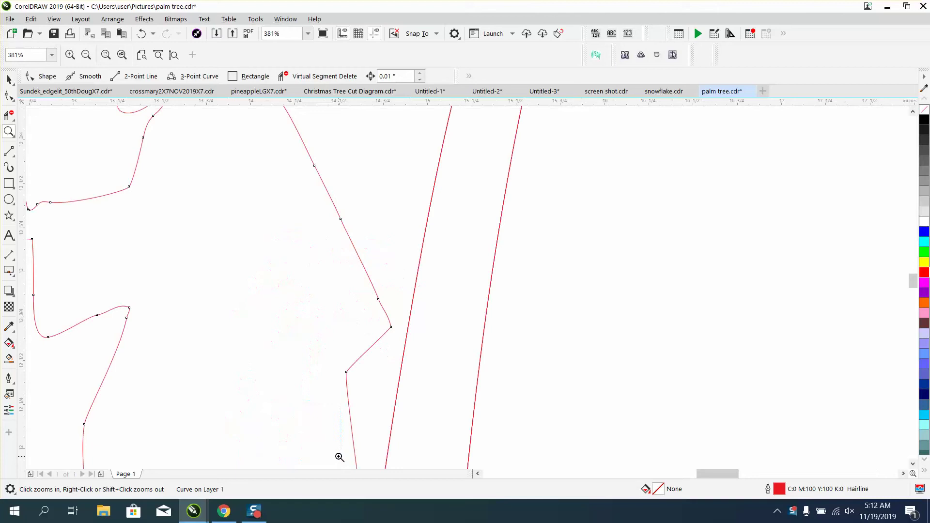
scroll(379, 333, down, 2)
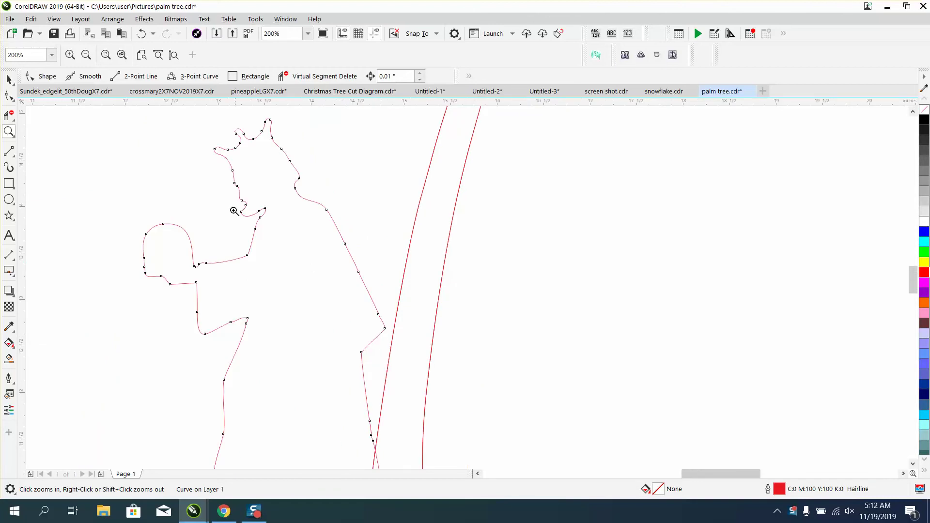
click(10, 80)
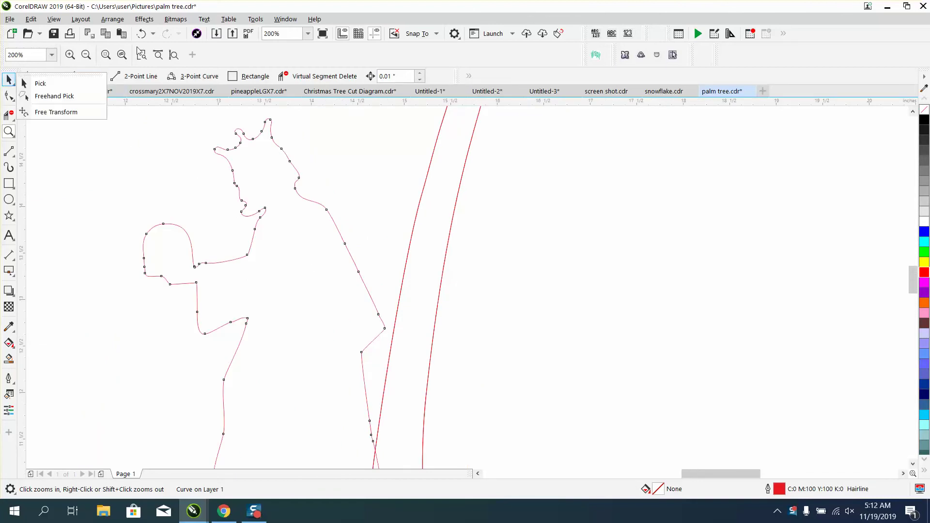
click(141, 34)
right_click(325, 174)
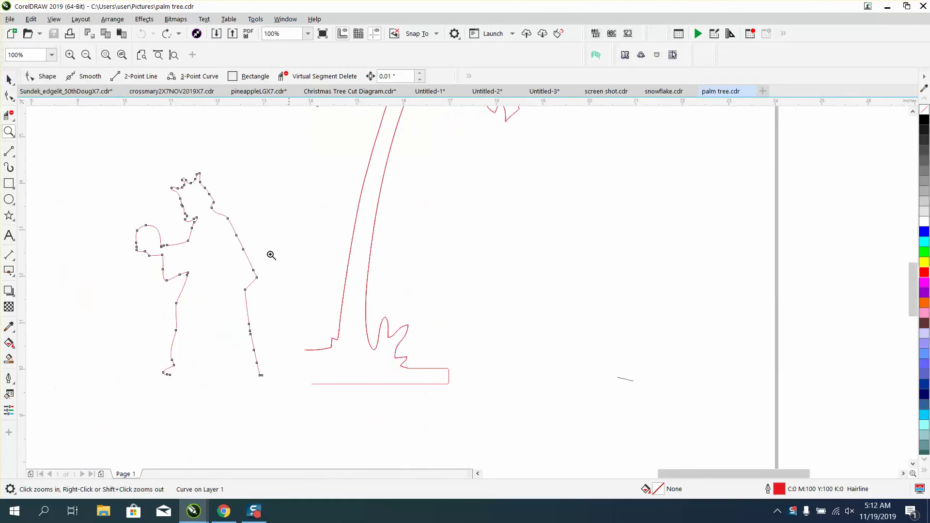
Select the palm tree group, checking Layer 1 in the Objects docker
click(9, 80)
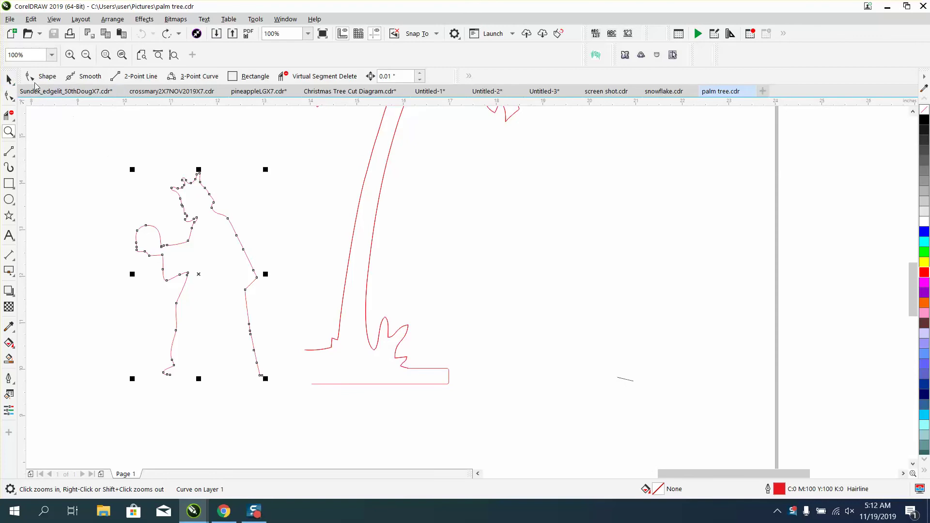
click(378, 201)
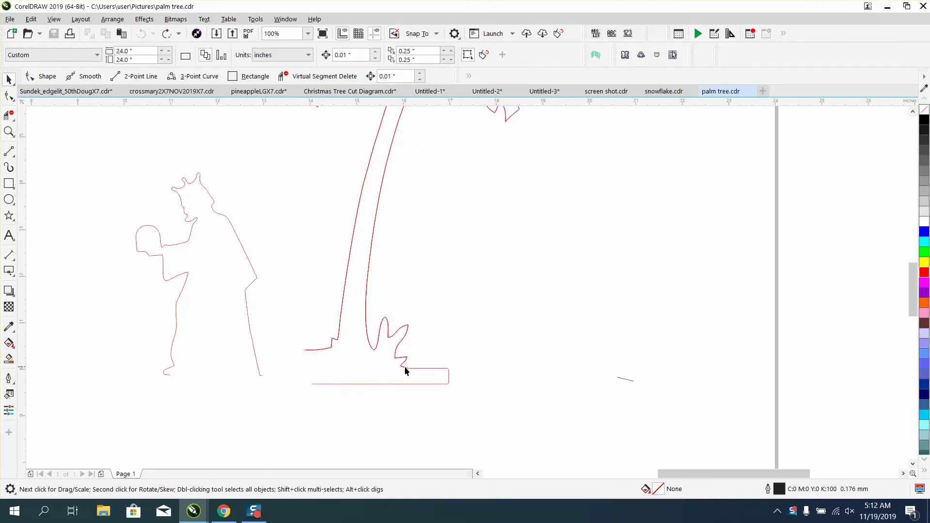
click(403, 367)
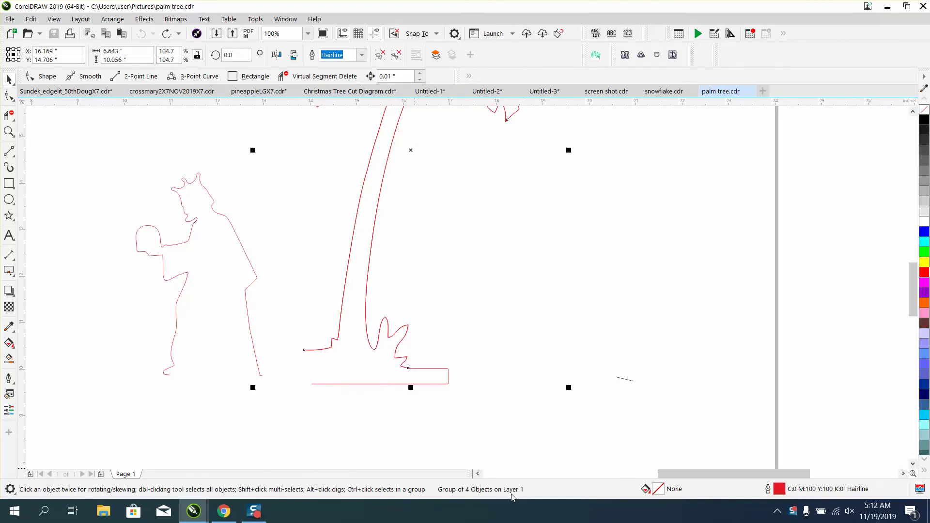
click(450, 389)
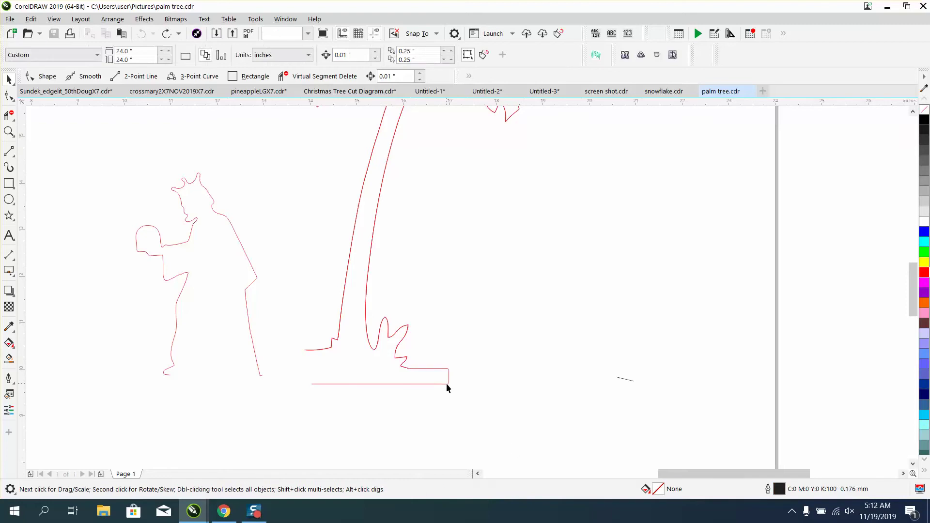
click(446, 382)
scroll(402, 365, down, 2)
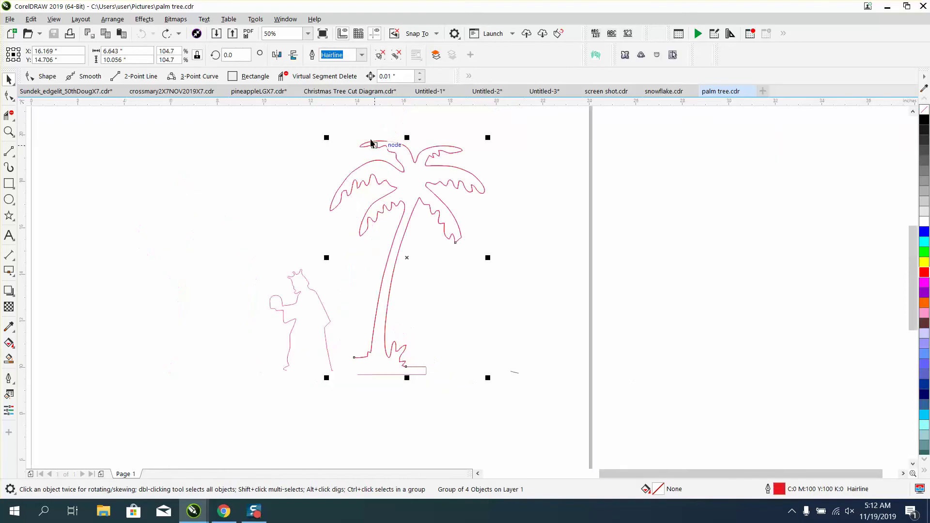
click(290, 22)
mouse_move(338, 169)
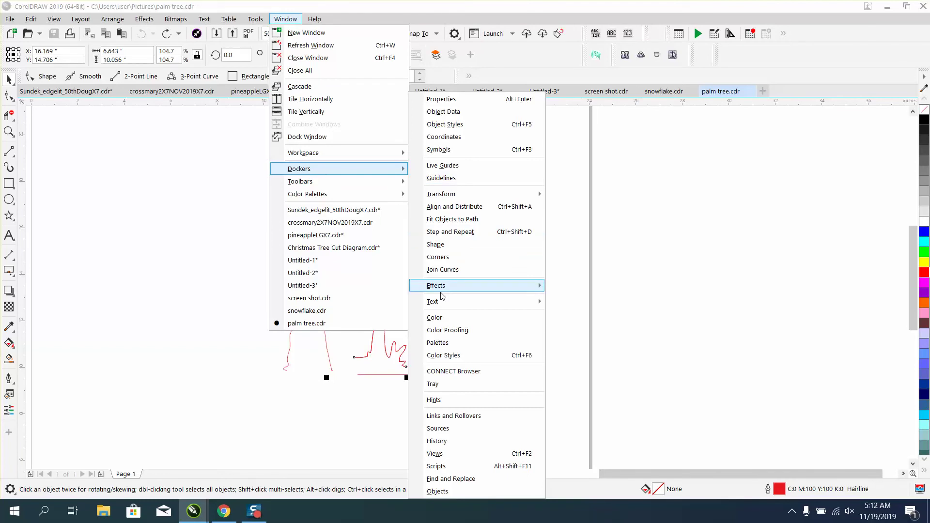
click(437, 491)
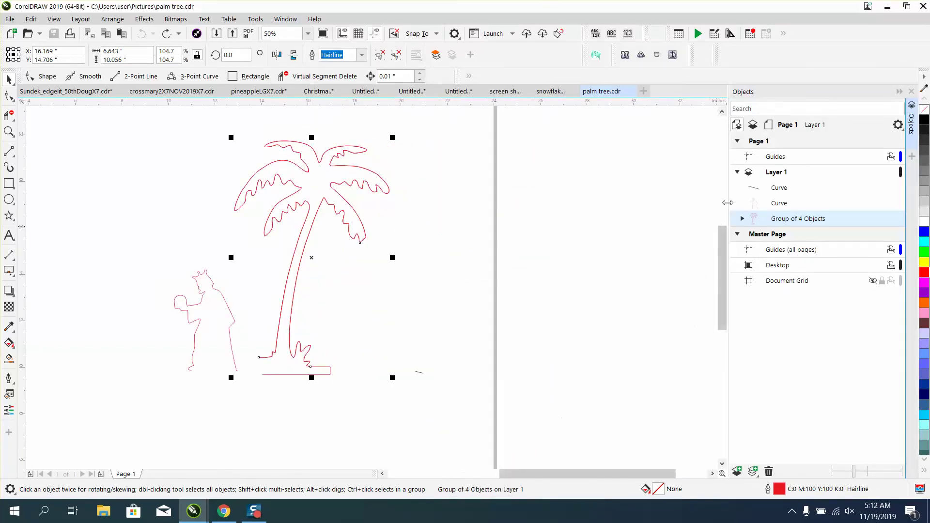
click(737, 172)
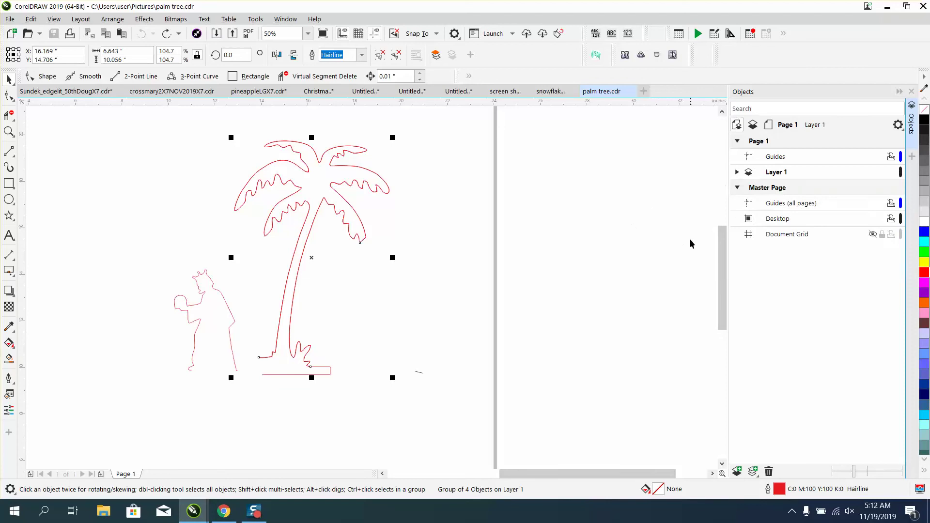
click(737, 172)
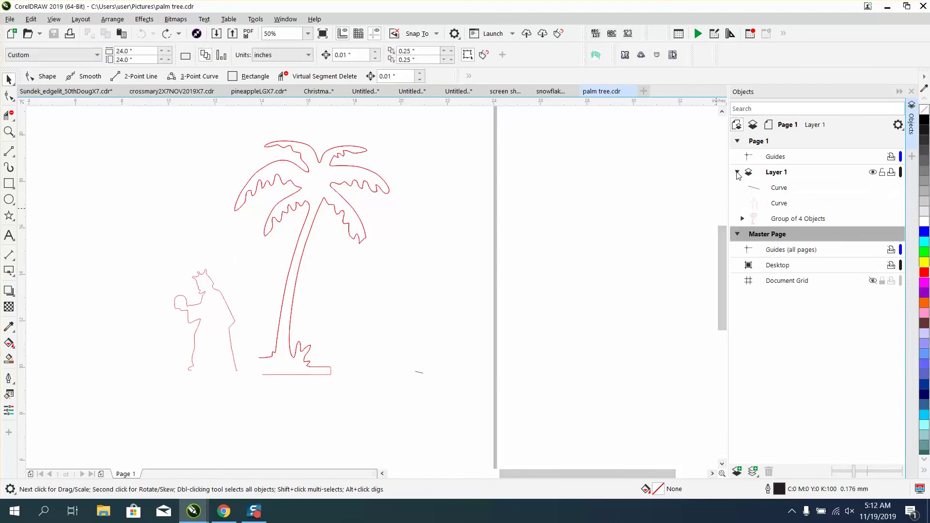
mouse_move(798, 219)
click(379, 179)
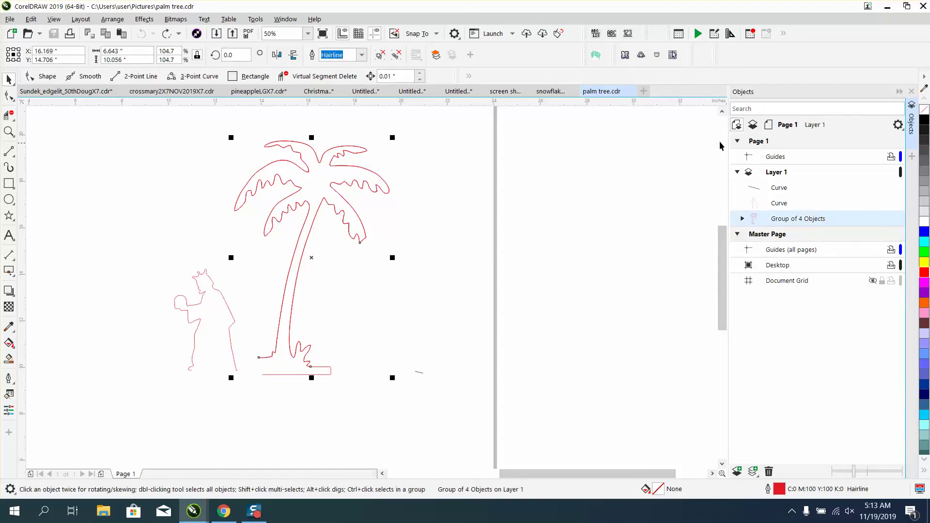
click(912, 92)
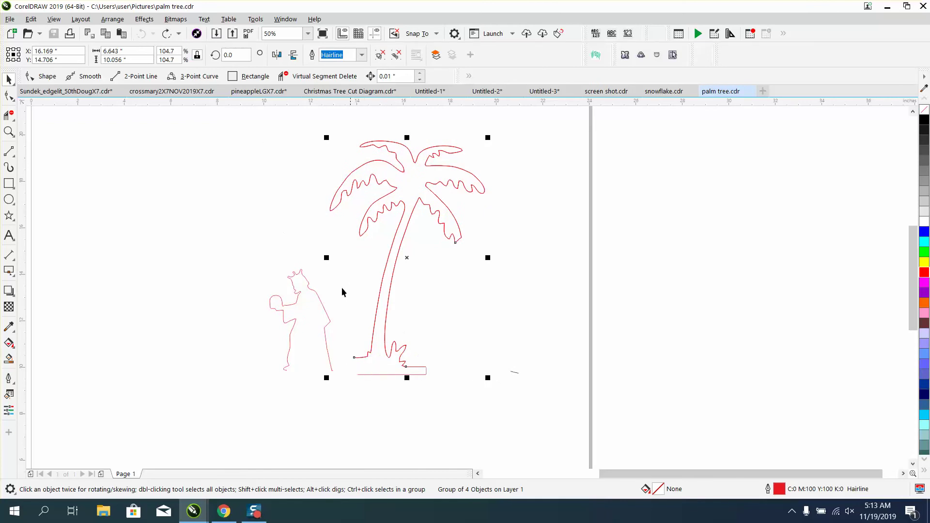
Ungroup the palm tree artwork
click(113, 19)
mouse_move(173, 233)
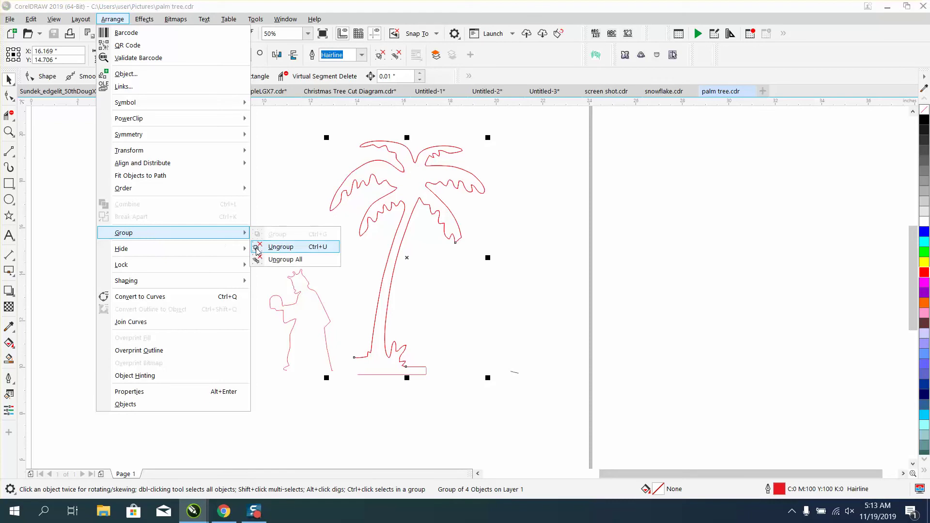
click(267, 260)
click(411, 231)
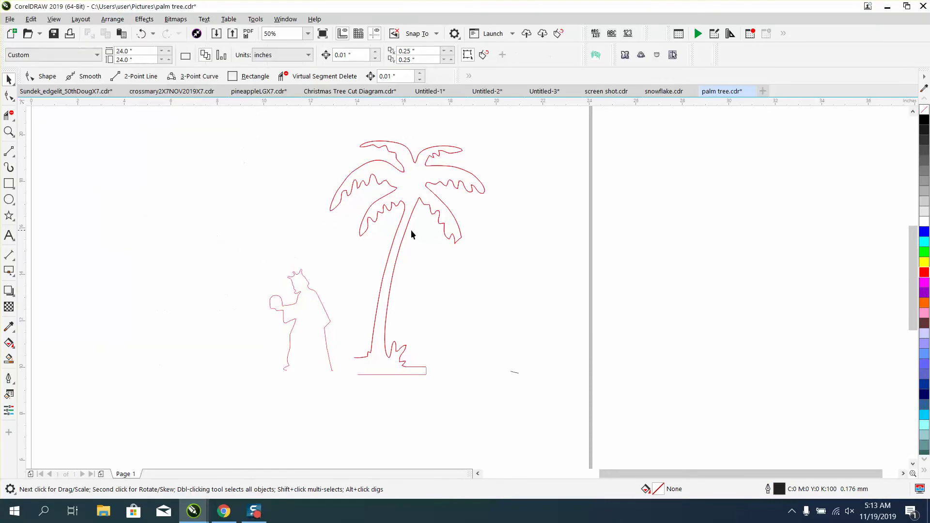
drag(411, 219, 532, 220)
Drag trial copies of the palm tree to the right, middle and left
drag(455, 223, 721, 220)
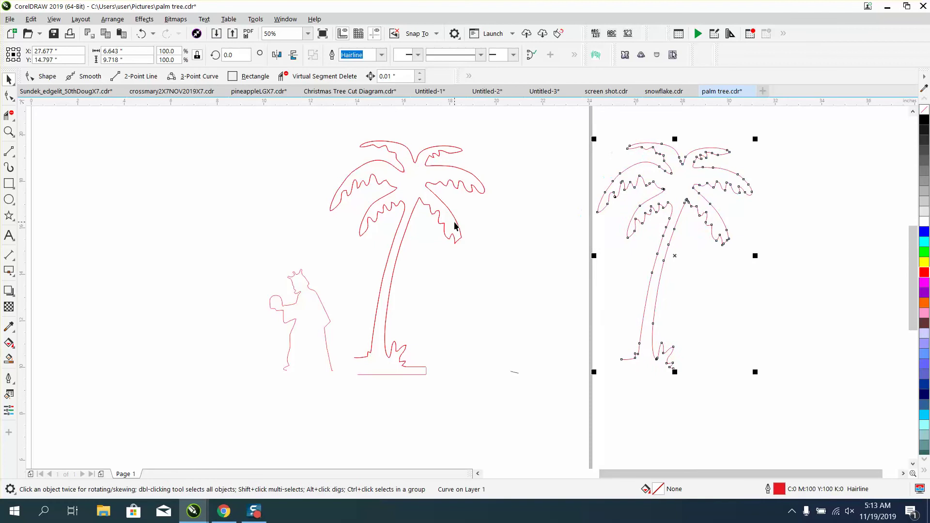
drag(455, 225, 583, 222)
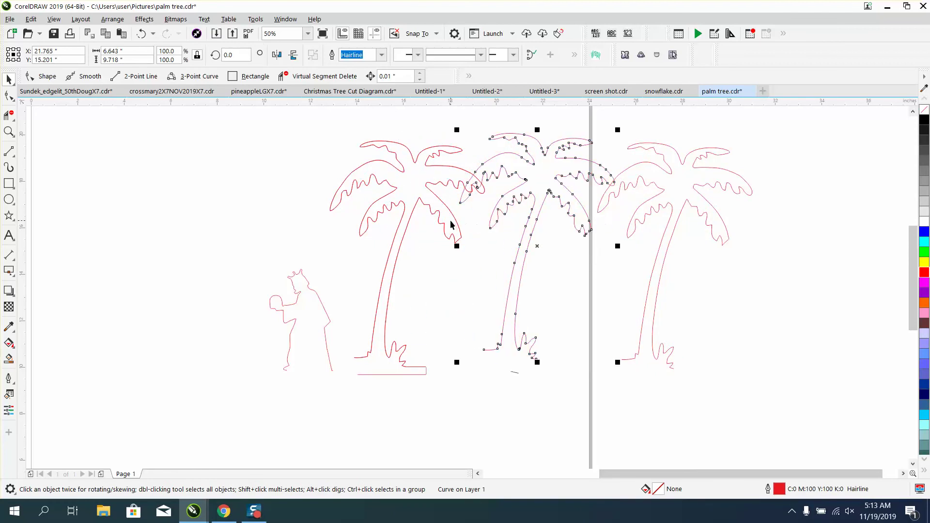
drag(455, 224, 254, 251)
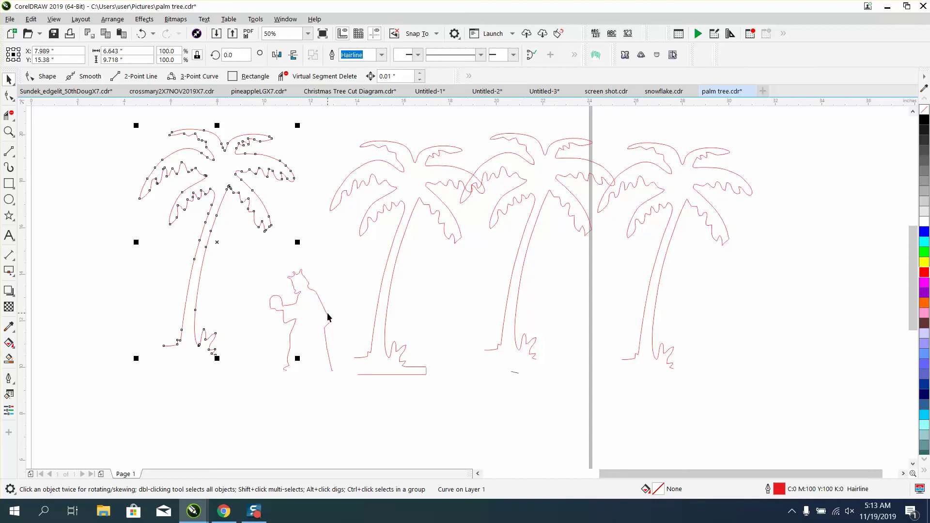
click(378, 309)
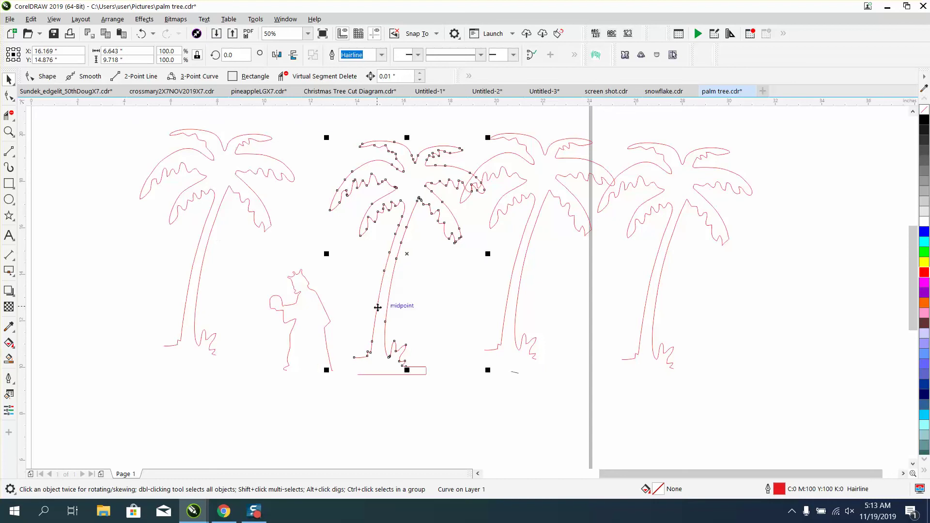
click(434, 320)
Move the ground line down so it sits beneath the trunk base
drag(424, 372, 419, 398)
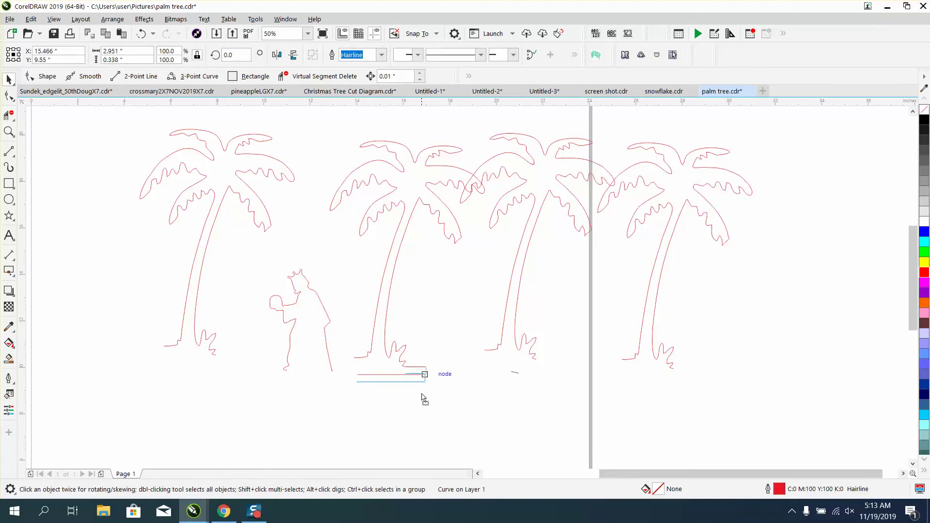
click(384, 332)
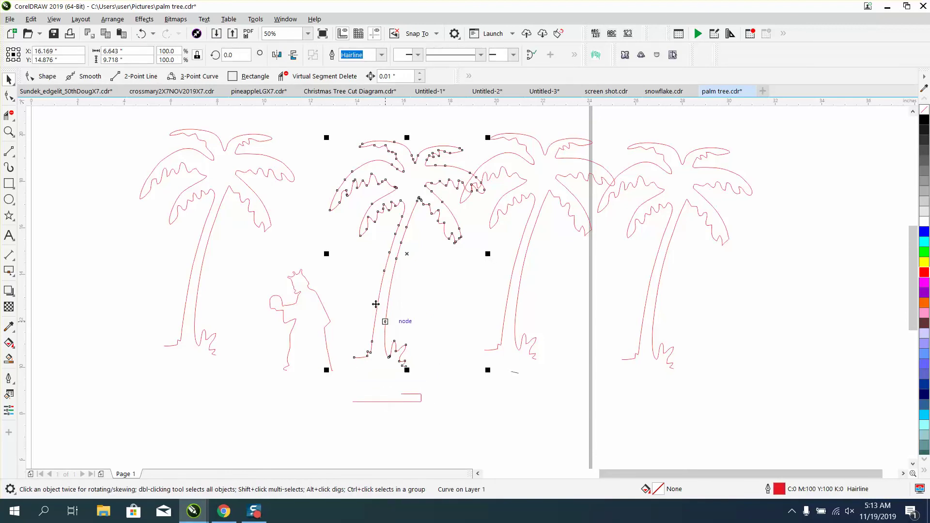
click(112, 19)
mouse_move(124, 233)
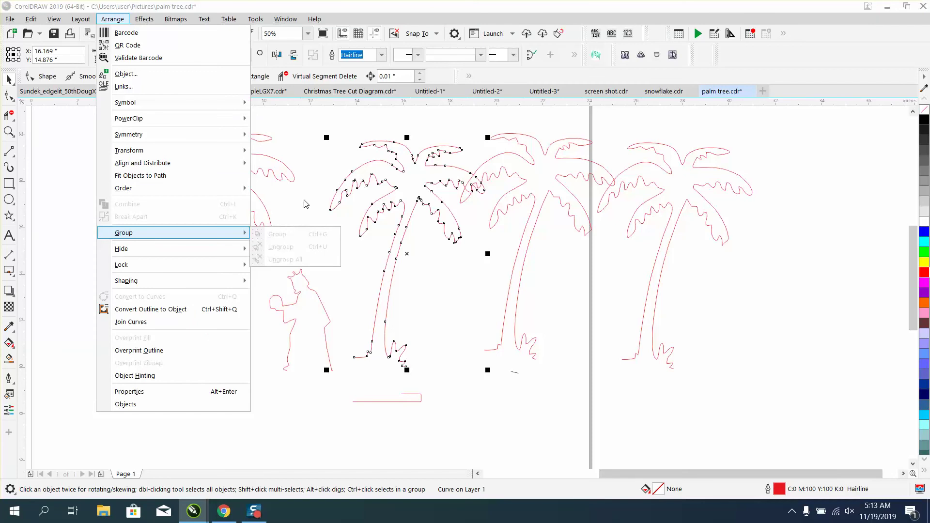
scroll(306, 204, down, 1)
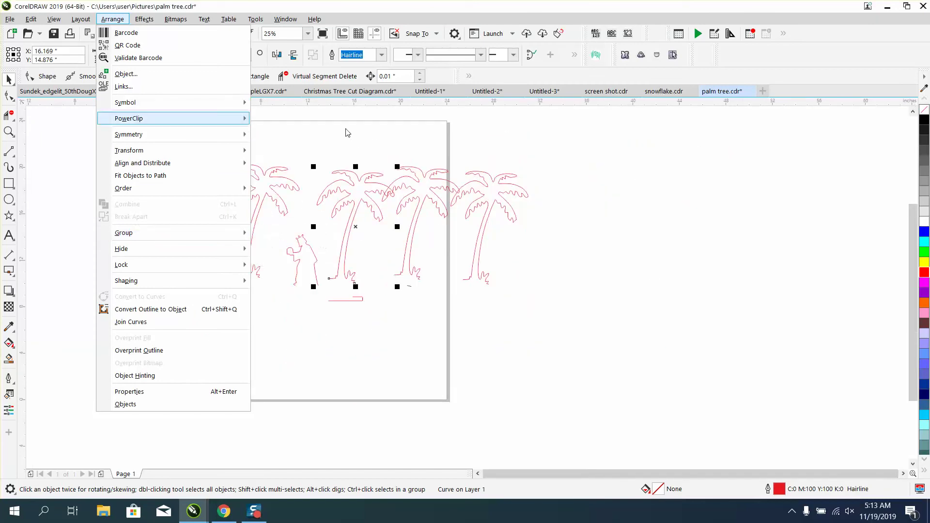
key(Escape)
key(Escape)
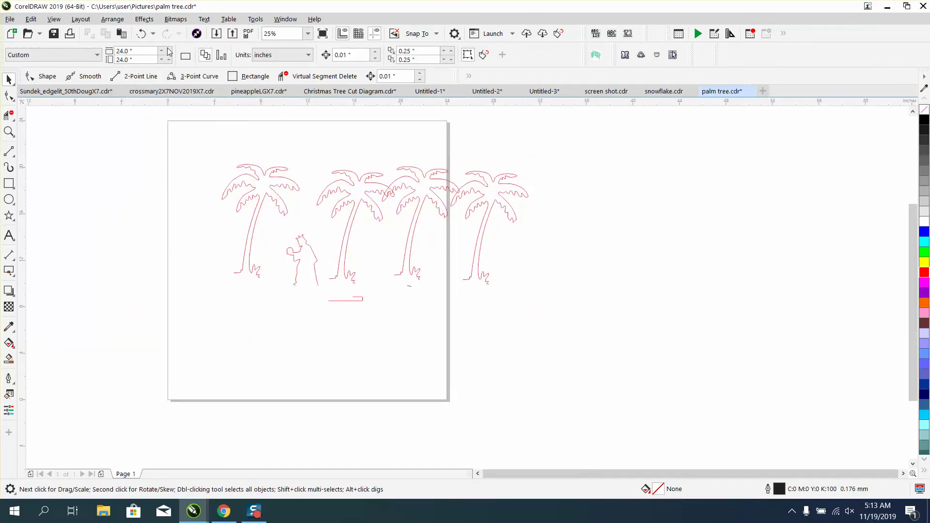
Undo twice back to a single palm tree and zoom in around it
click(142, 34)
click(142, 35)
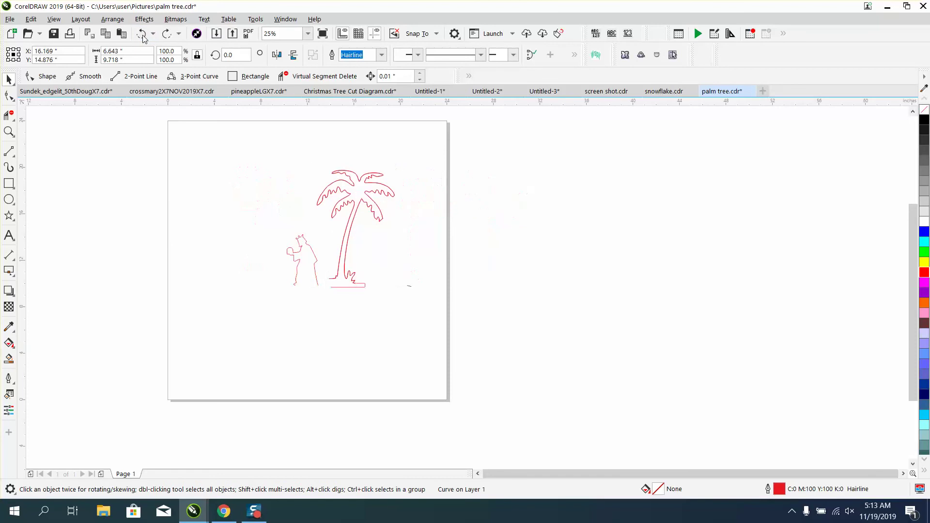
click(12, 134)
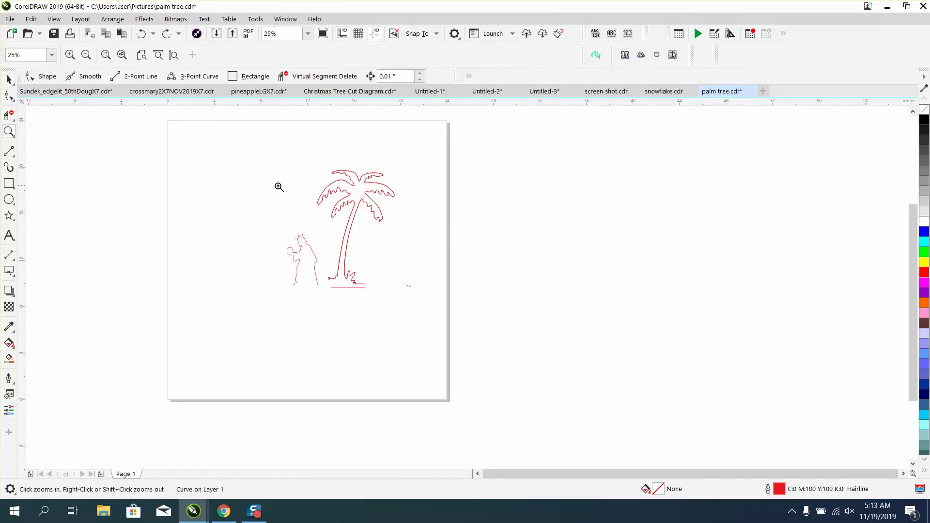
drag(300, 164, 489, 353)
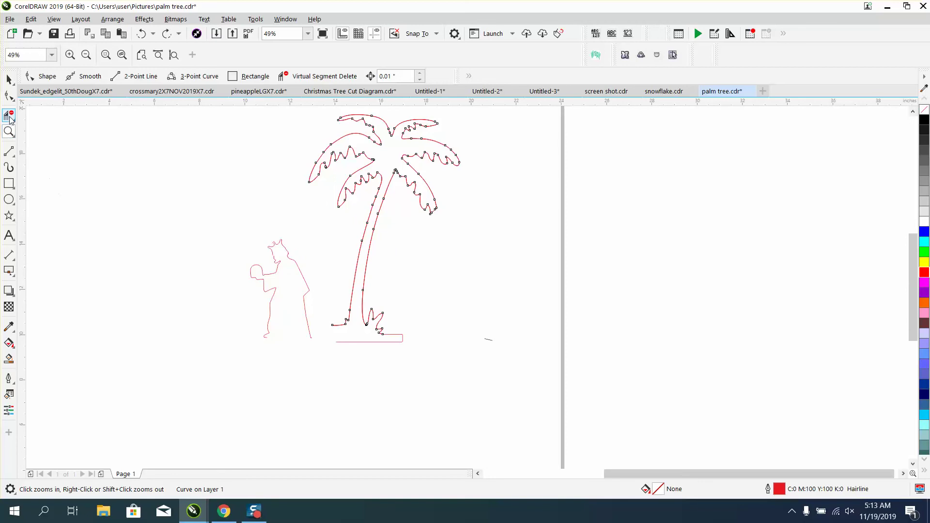
Draw a 2-Point Line joining the open left end of the tree base
click(14, 158)
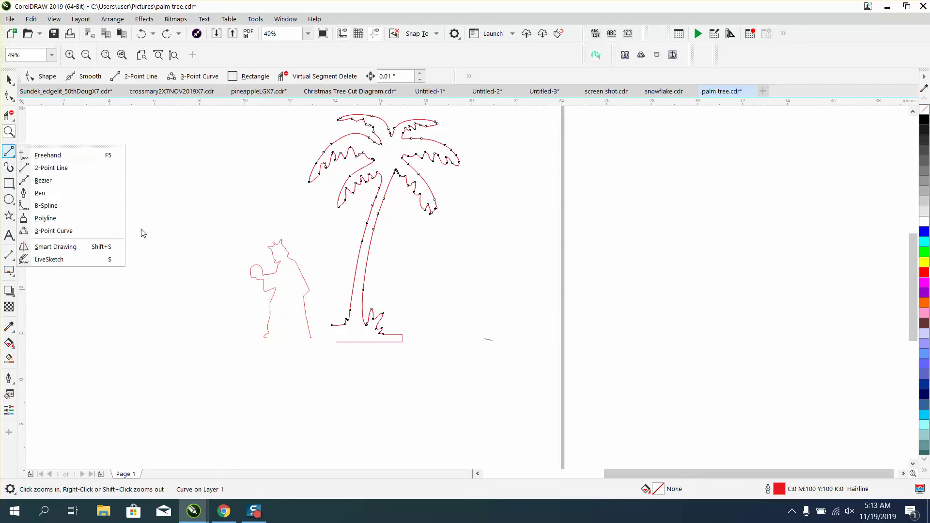
click(66, 169)
drag(334, 342, 333, 326)
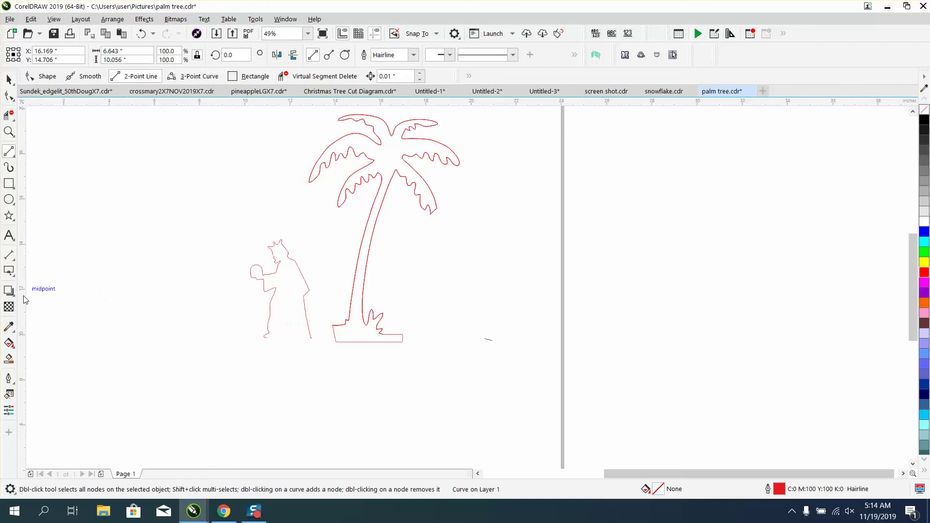
Smart Fill the palm tree and move the copy right with no fill and a red outline
click(10, 359)
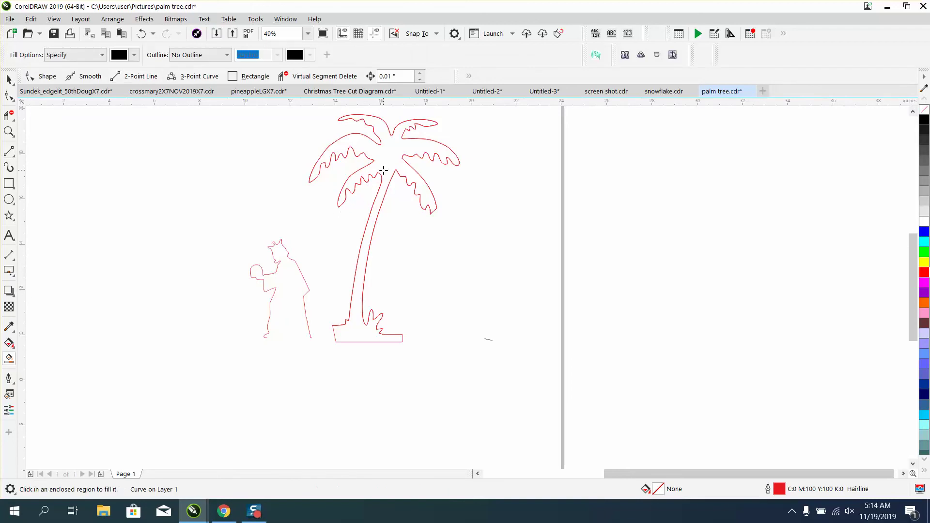
click(383, 170)
click(9, 79)
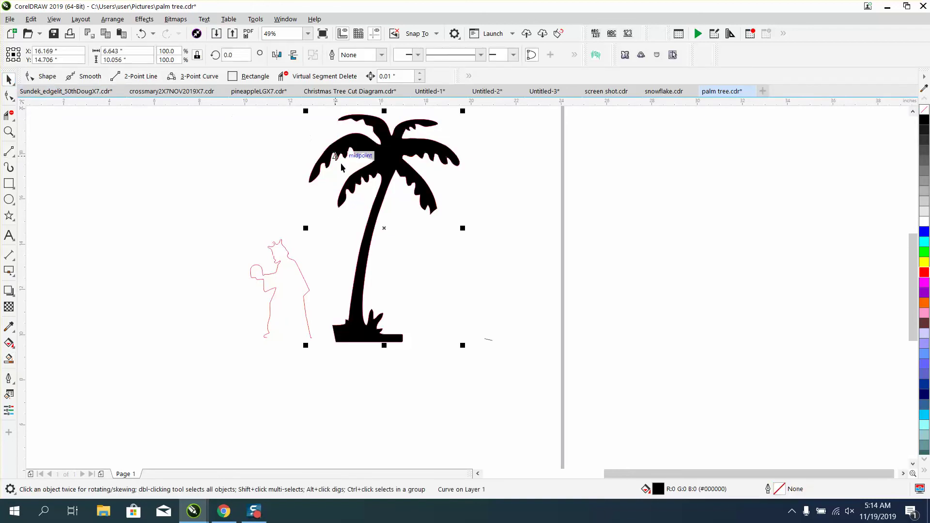
drag(384, 228, 624, 240)
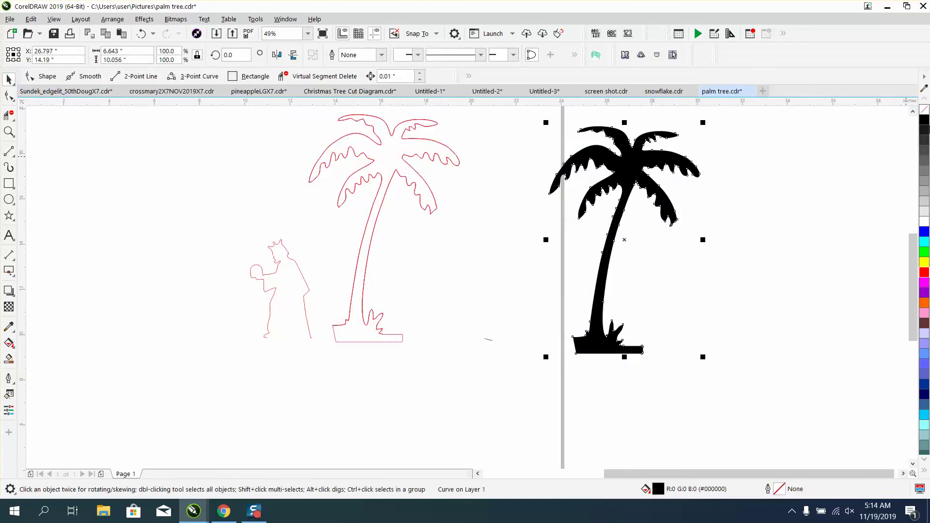
click(925, 109)
right_click(925, 273)
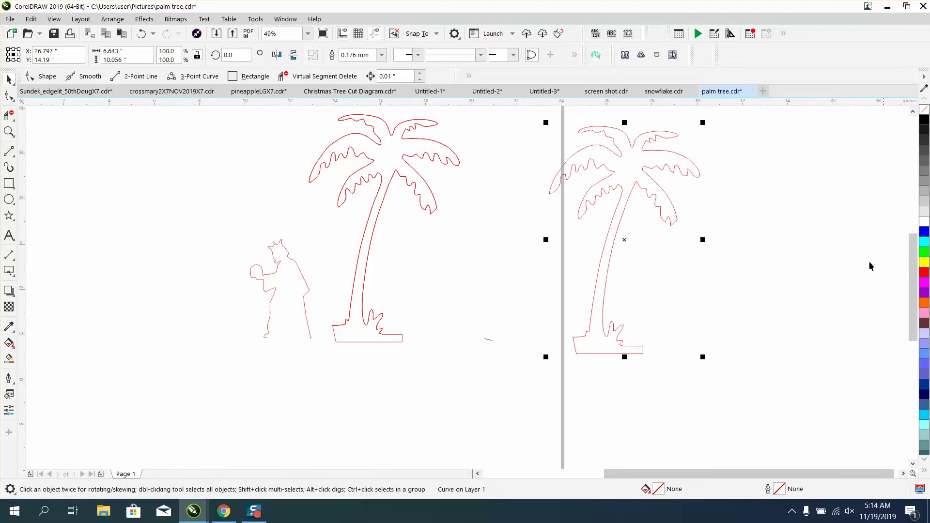
click(632, 298)
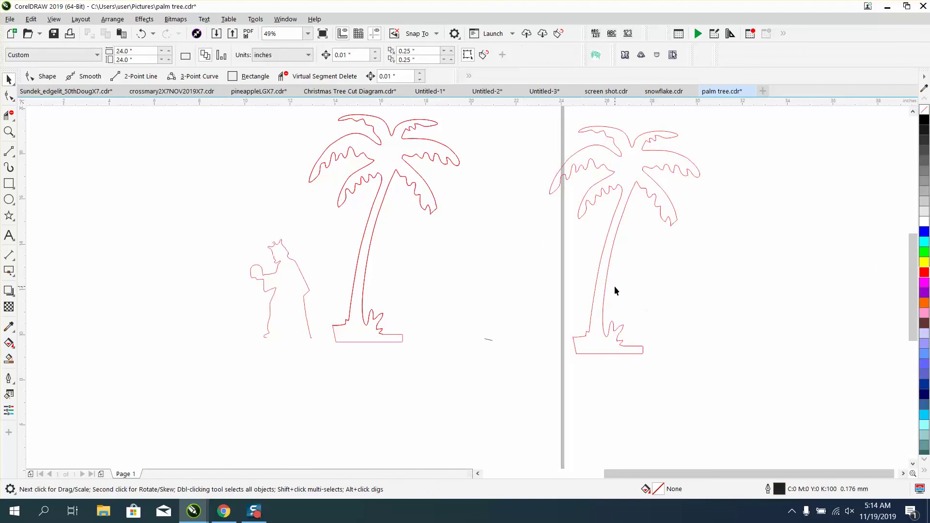
Inspect the right tree's nodes, then nudge the small figure slightly left and down
key(F10)
click(605, 278)
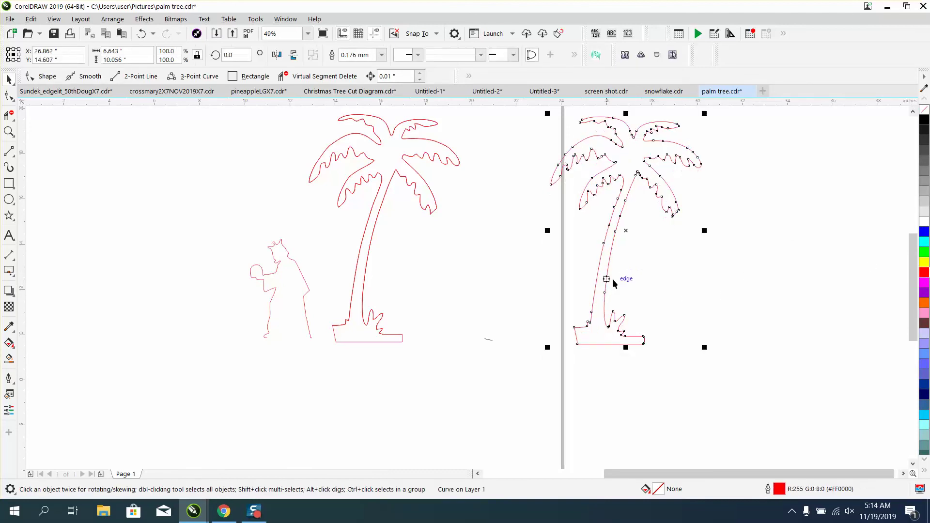
click(620, 257)
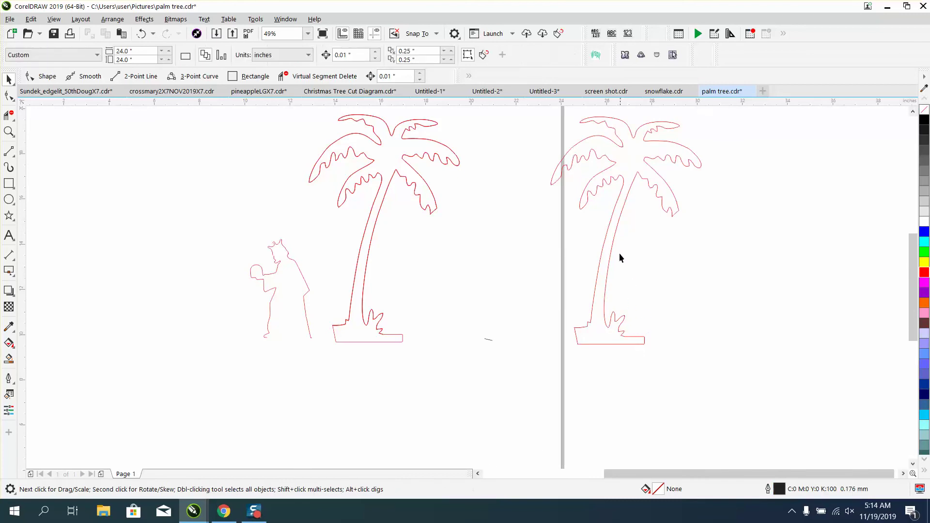
click(611, 248)
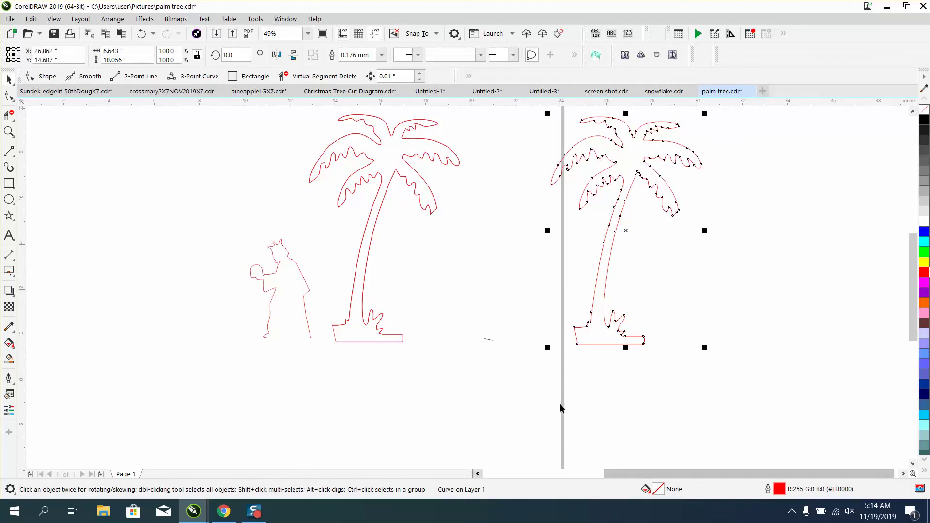
click(307, 285)
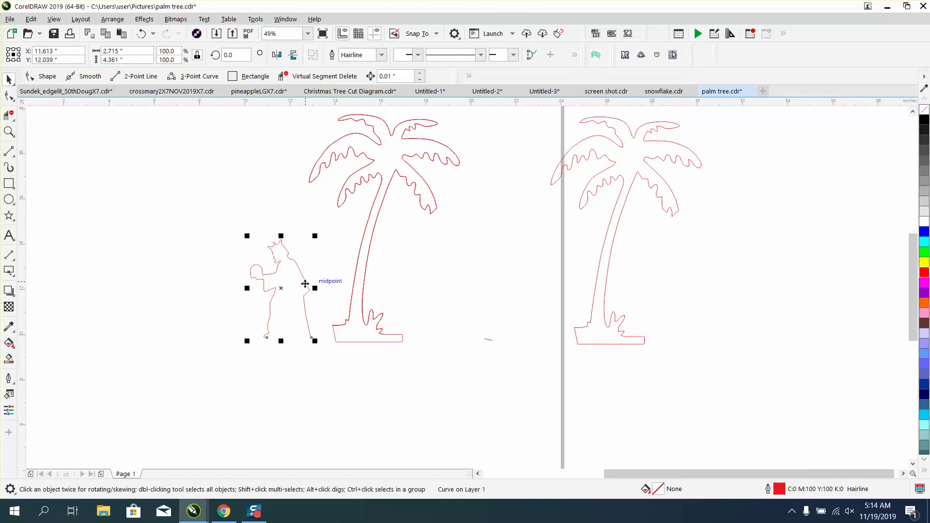
drag(305, 284, 292, 291)
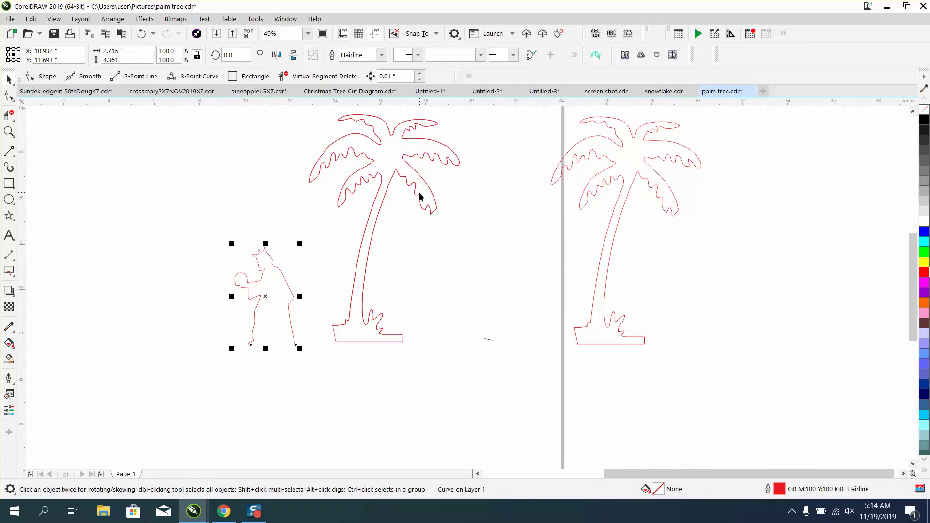
Undo four times to remove the figure's move and the extra tree copy
scroll(420, 196, down, 2)
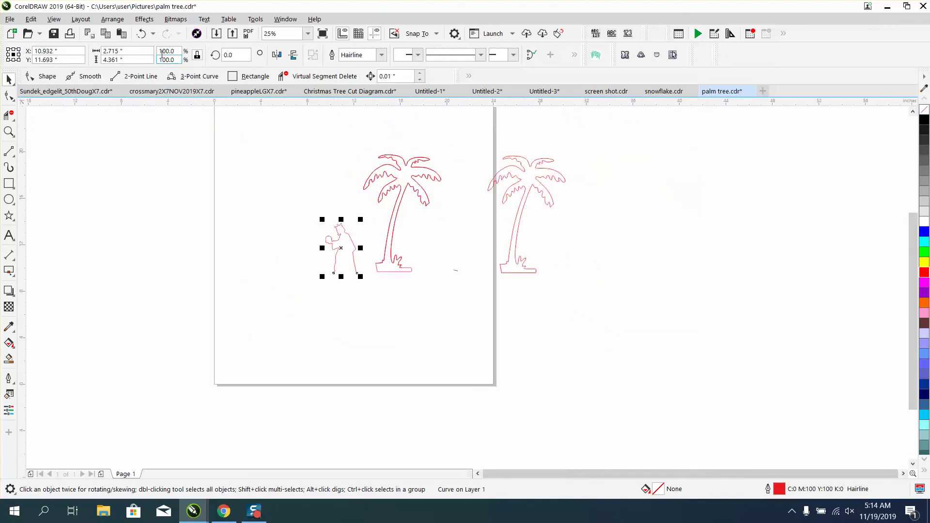
click(142, 34)
click(142, 34)
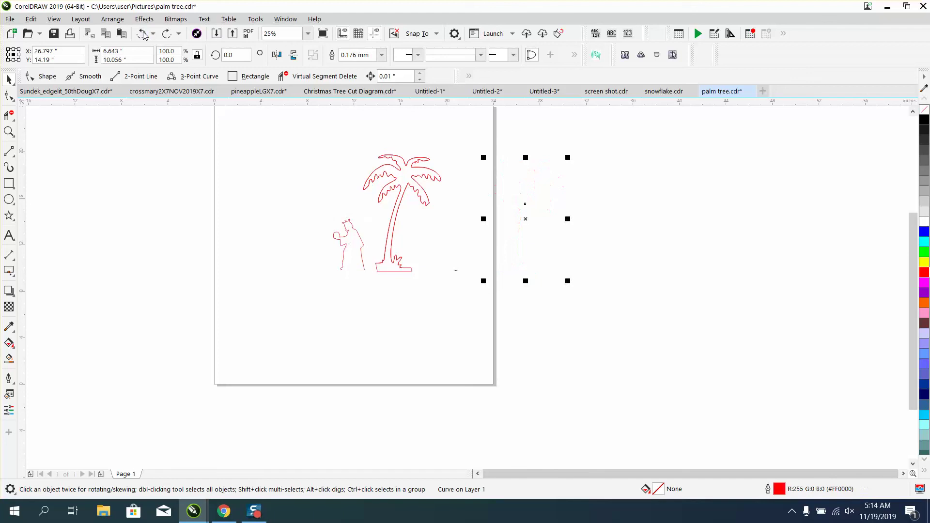
click(142, 33)
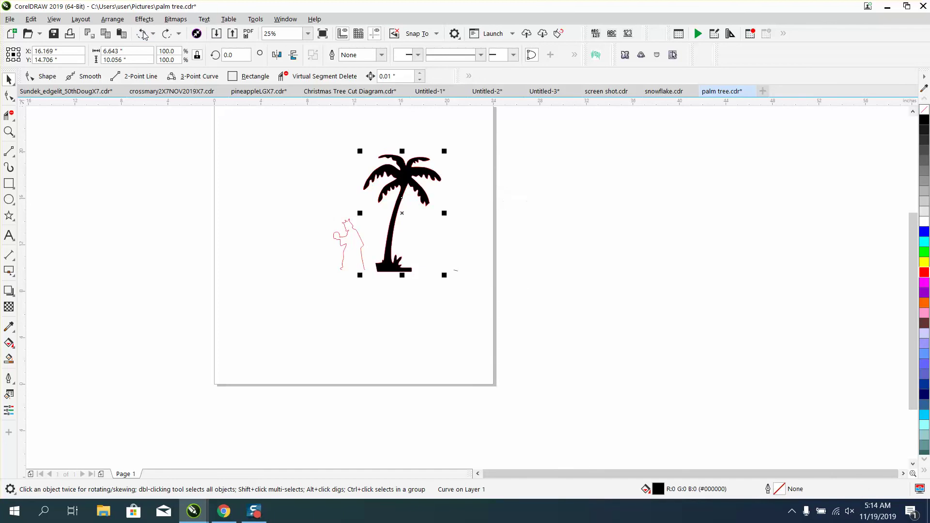
click(142, 34)
Set the nudge distance to 10 inches with nothing selected
click(385, 109)
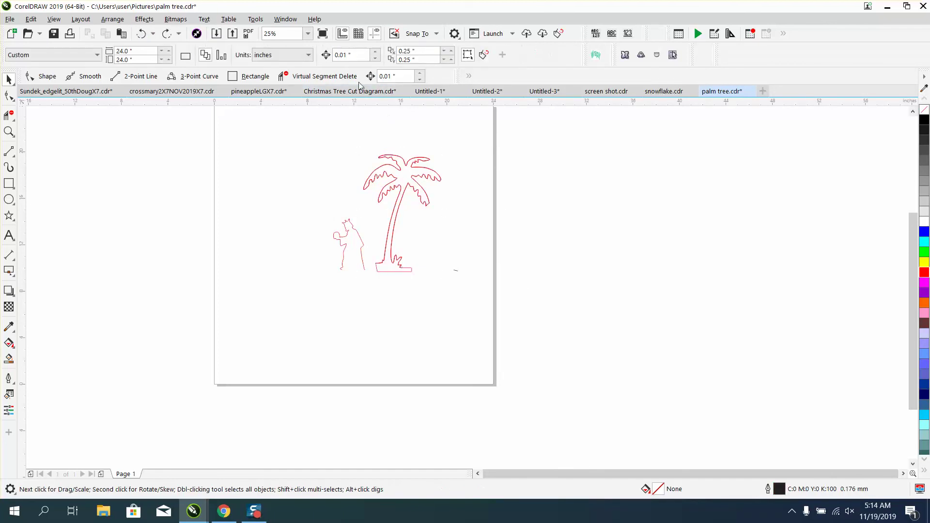
drag(354, 54, 333, 59)
drag(329, 134, 505, 303)
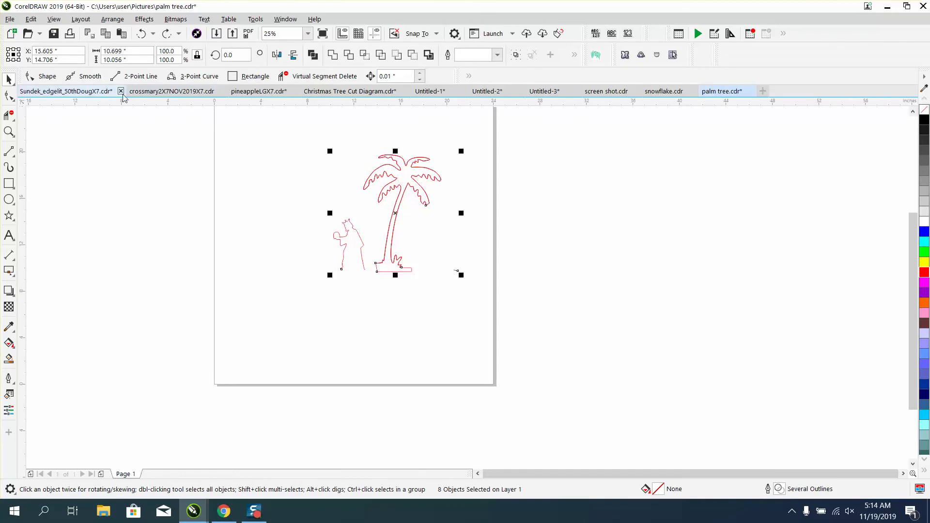
click(140, 114)
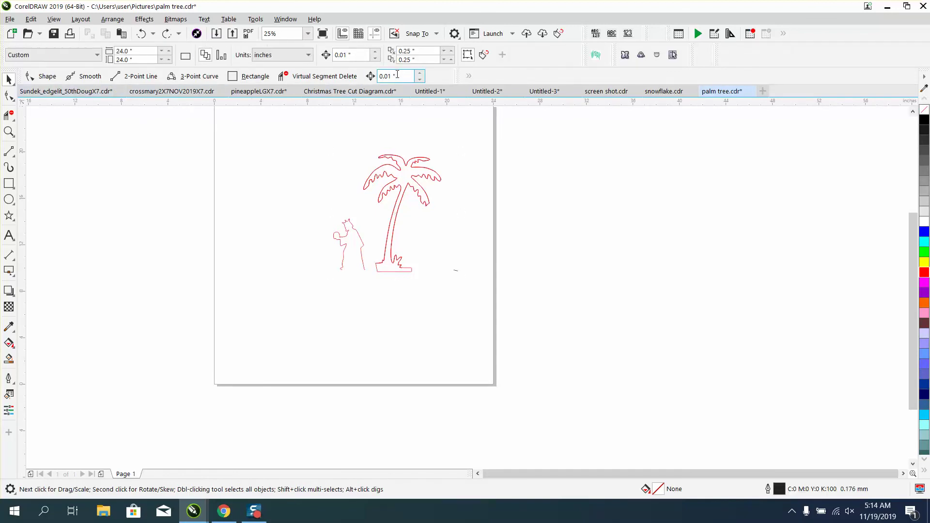
text(10)
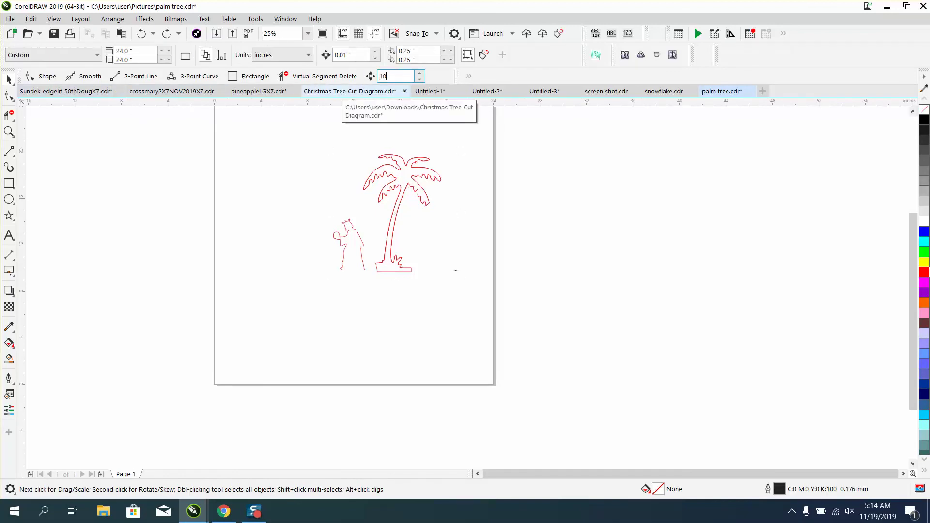
key(Return)
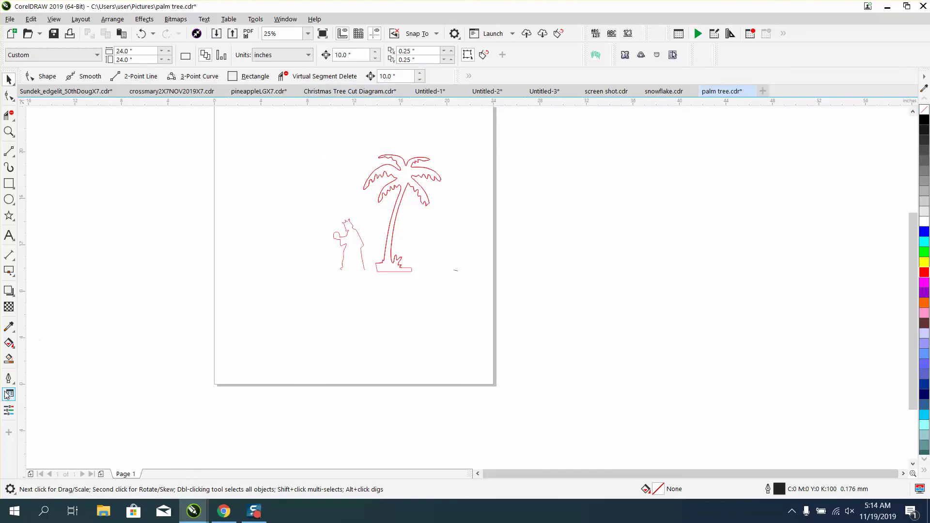
Smart Fill the palm tree's enclosed area and nudge the new shape 10 inches right
click(8, 361)
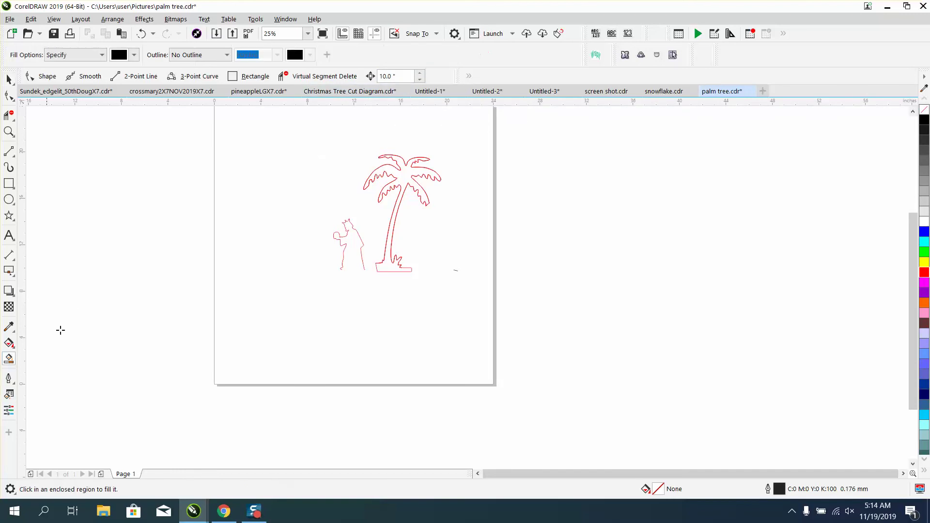
click(402, 186)
key(Right)
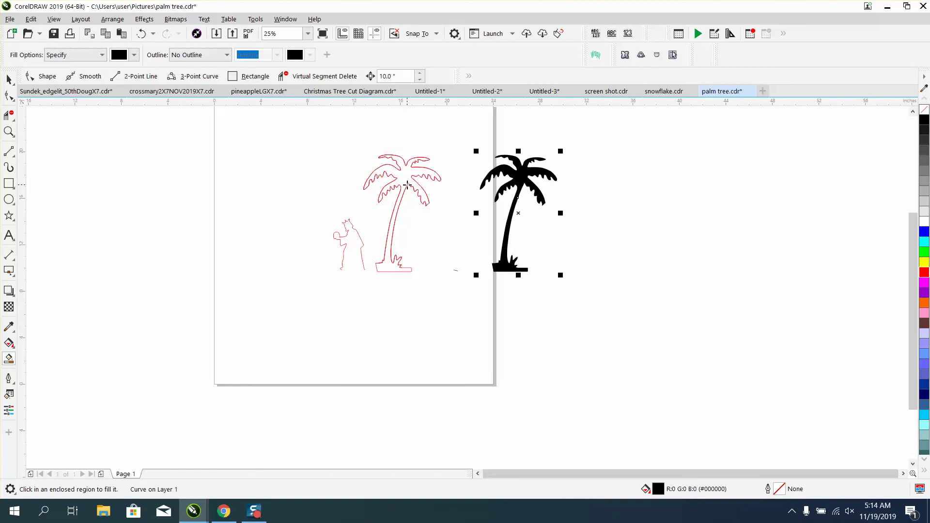
click(9, 79)
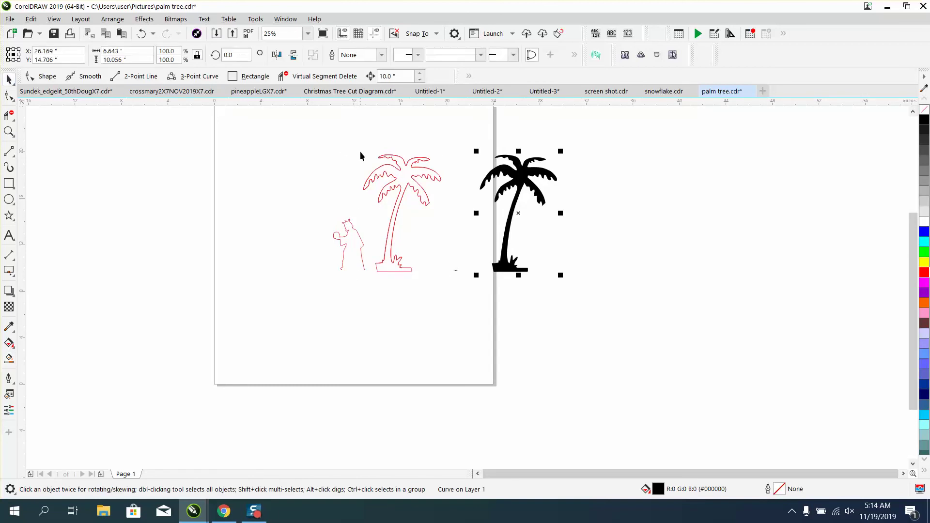
Delete the old red outline tree and the leftover base line
click(405, 164)
click(405, 166)
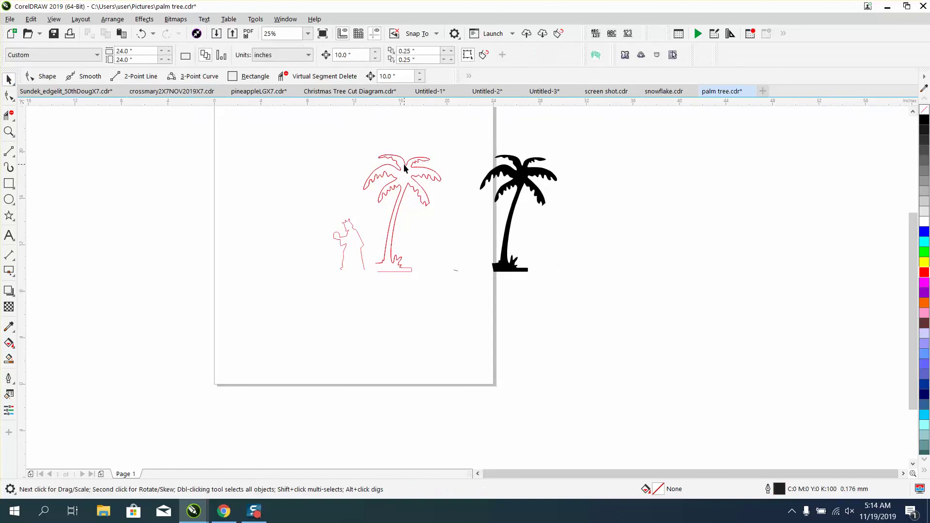
click(403, 193)
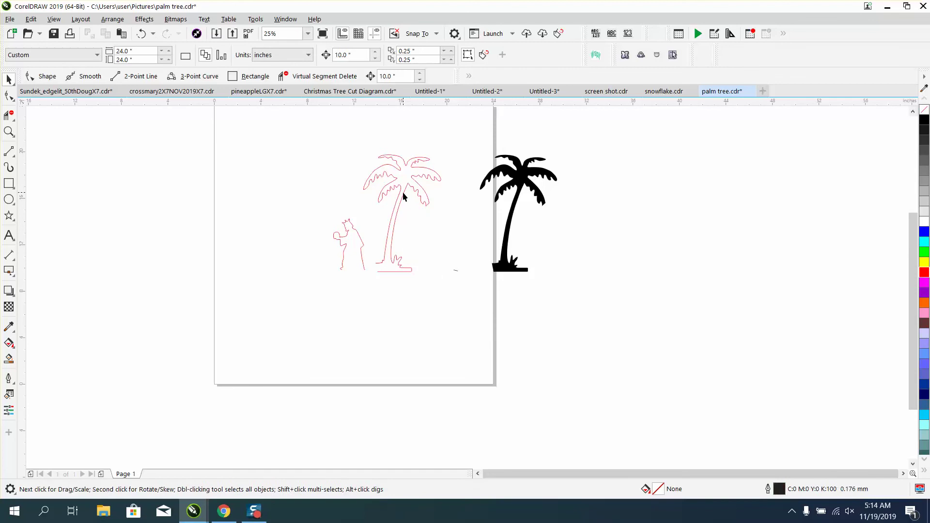
click(403, 192)
key(Delete)
click(395, 270)
key(Delete)
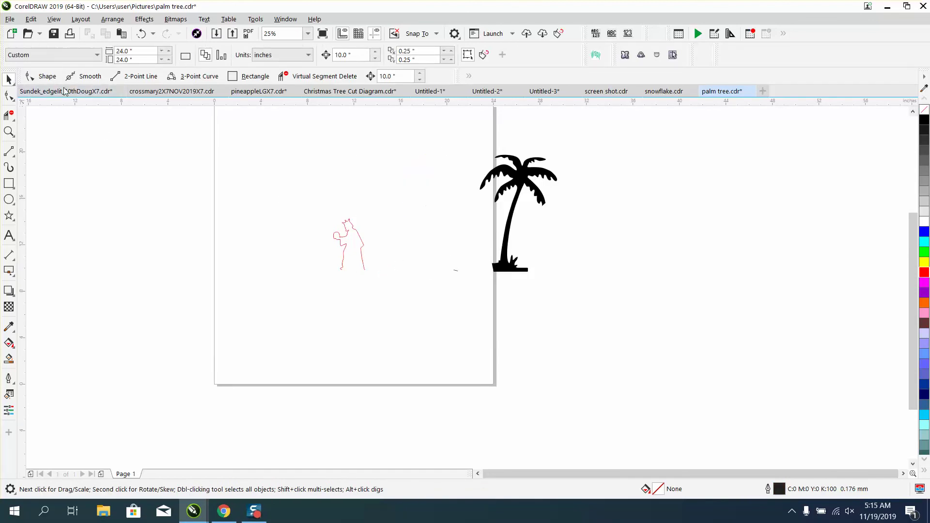
Nudge the new tree 10 inches back left and remove its black fill
click(527, 182)
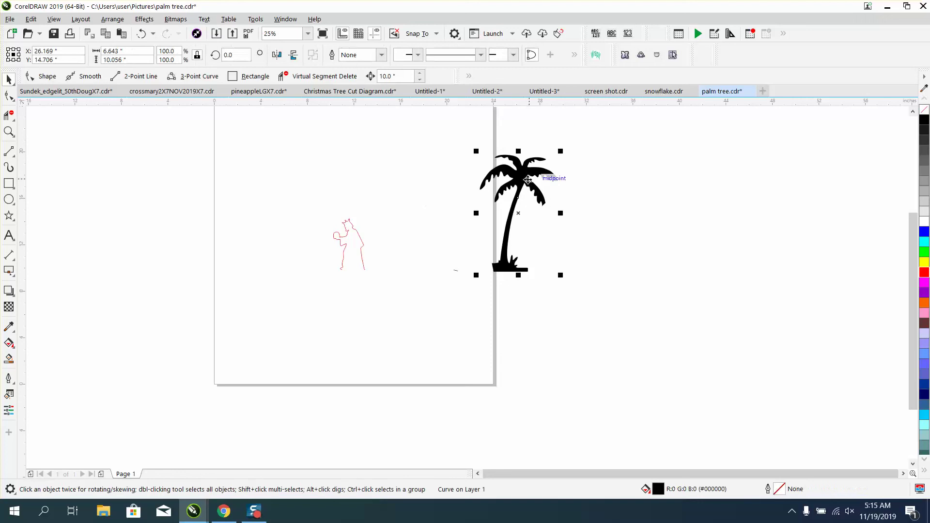
key(Left)
click(924, 110)
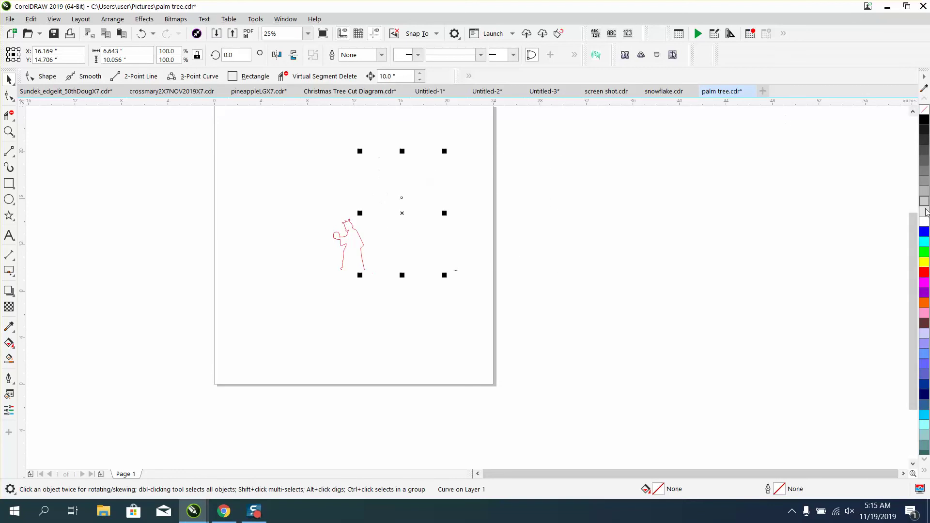
Give the tree a red Hairline outline in Outline Pen, then zoom in on it
right_click(924, 274)
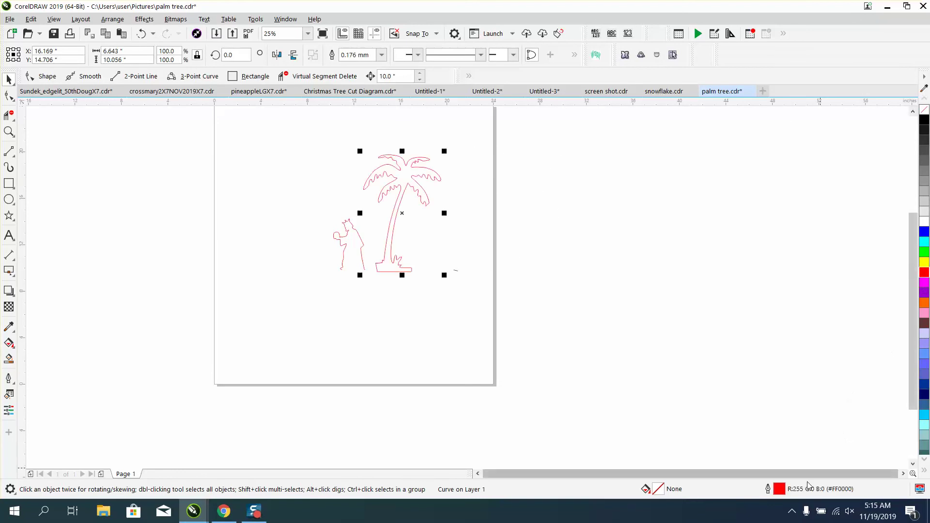
double_click(780, 491)
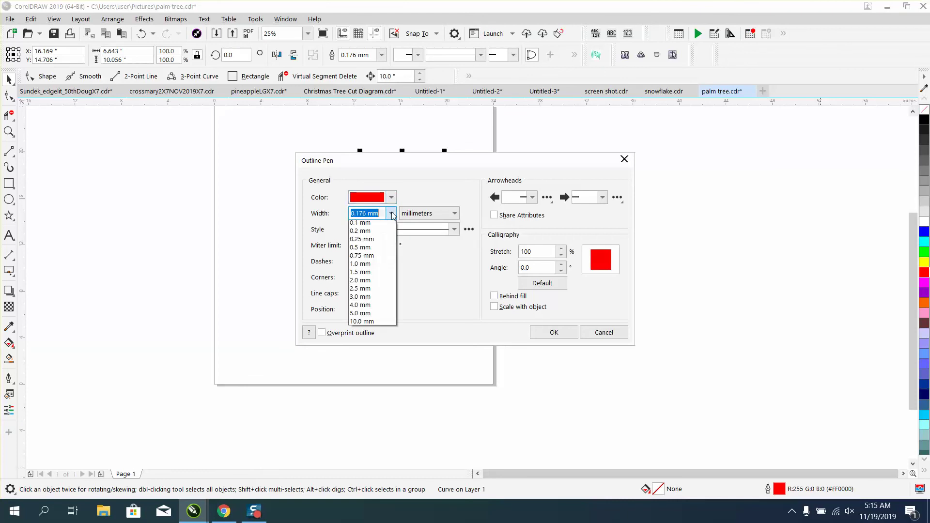
click(362, 223)
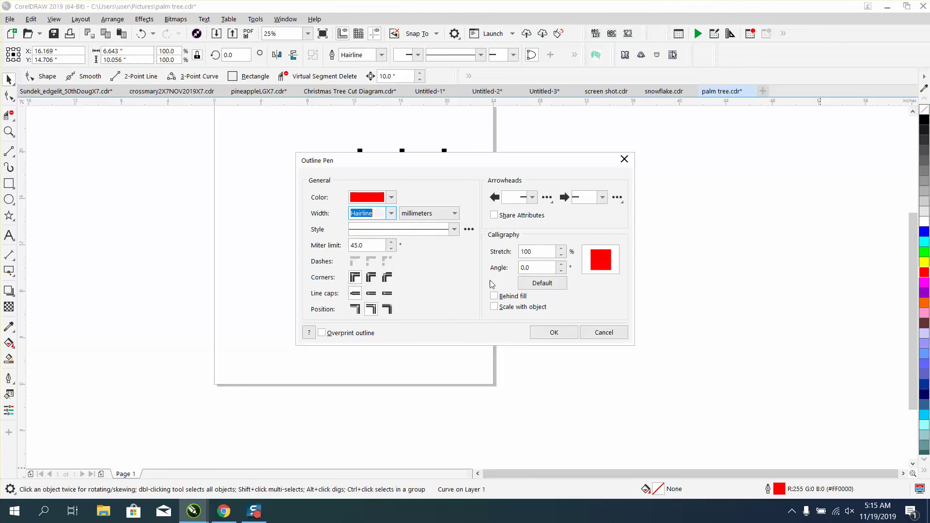
click(553, 332)
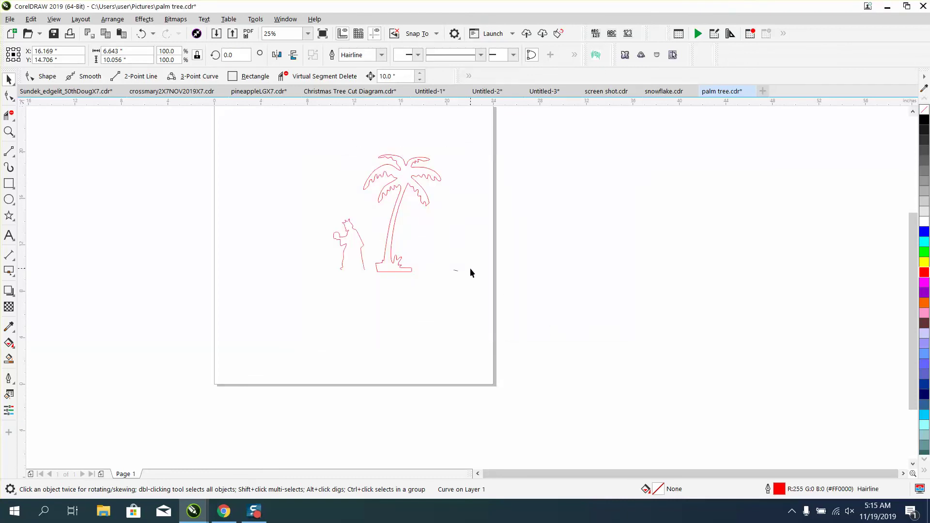
click(9, 131)
drag(303, 136, 515, 301)
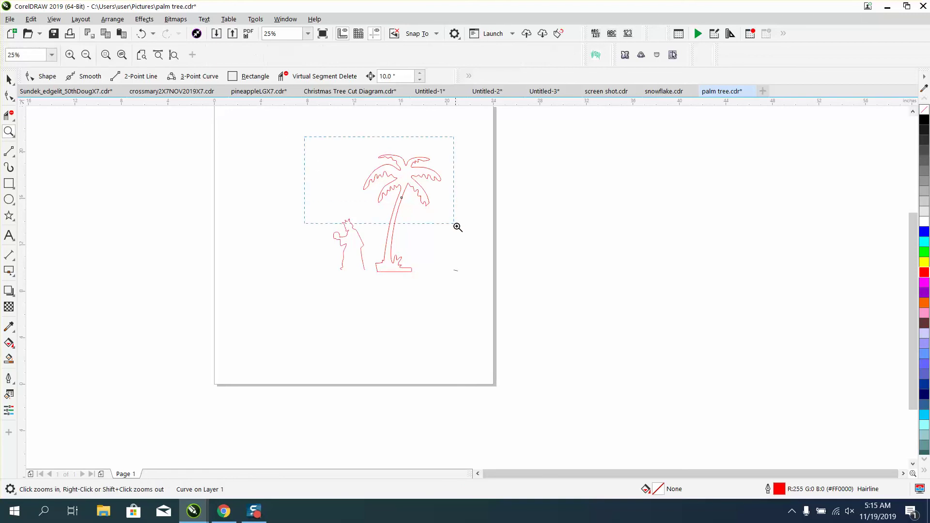